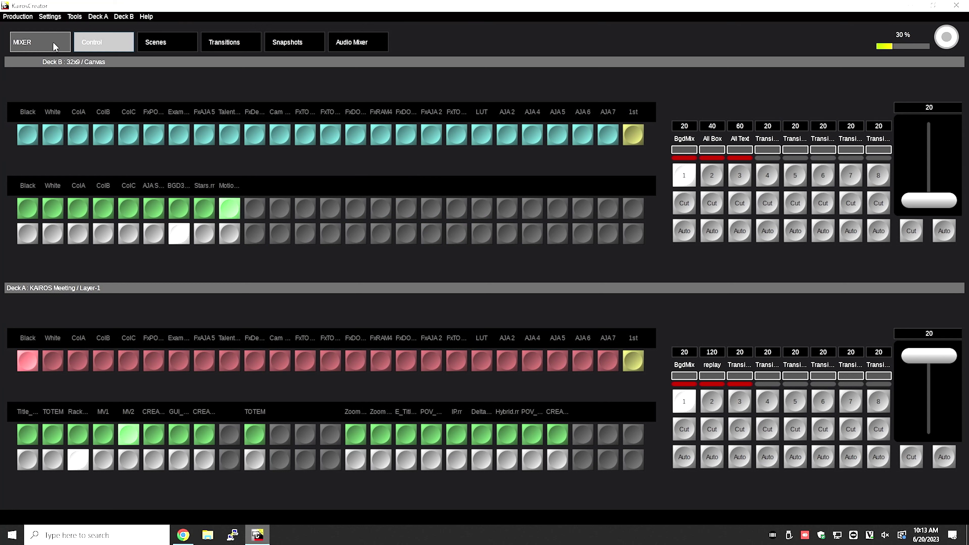
Go to the Setup Input Settings page from the MIXER navigation menu.
{"action": "left_click", "coordinate": [54, 46]}
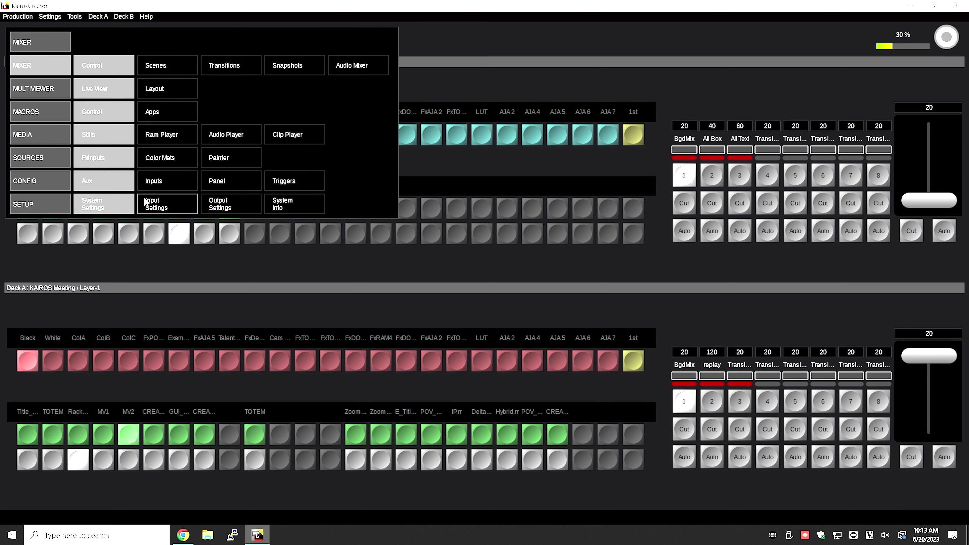
{"action": "left_click", "coordinate": [169, 201]}
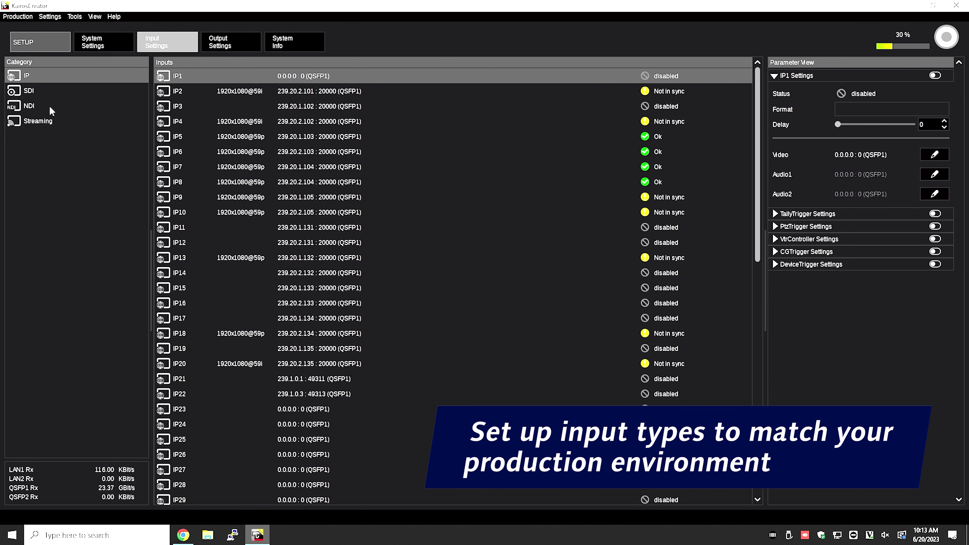
Review the IP and SDI input lists, ending on the NDI category with NDI1 and NDI2.
{"action": "left_click", "coordinate": [31, 74]}
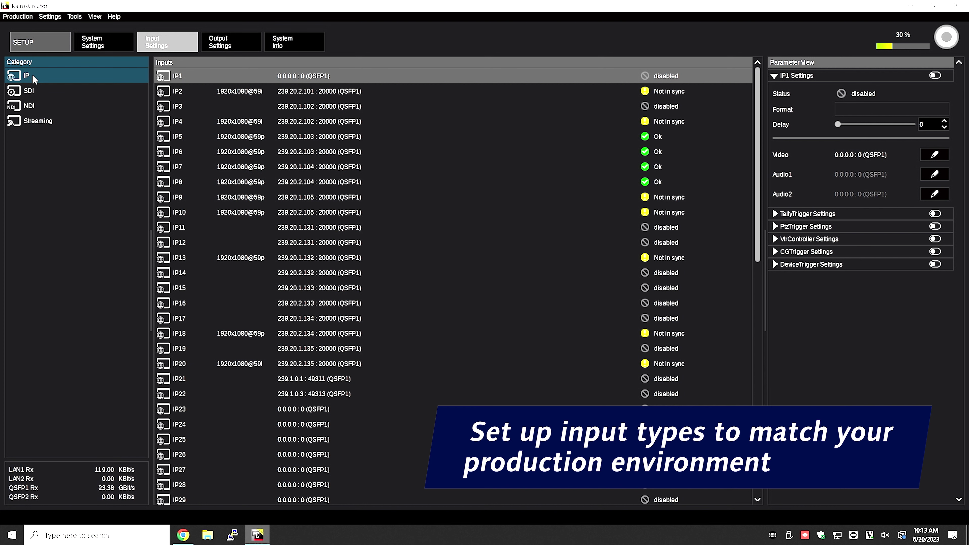
{"action": "left_click", "coordinate": [32, 92]}
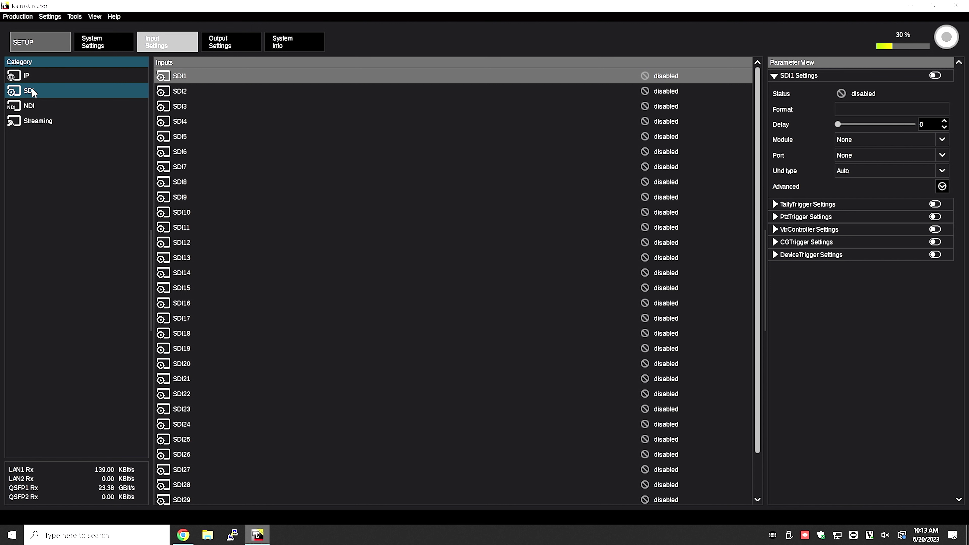
{"action": "left_click", "coordinate": [30, 109]}
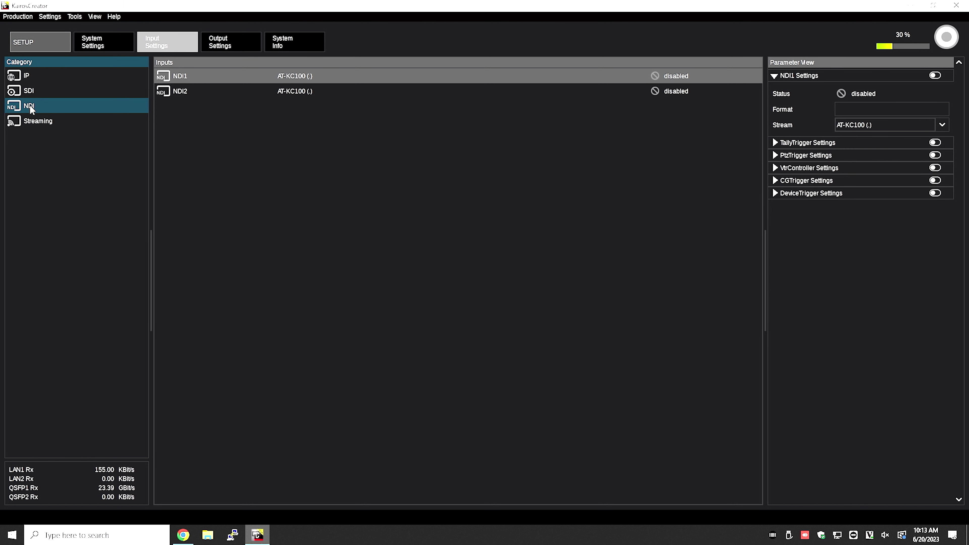
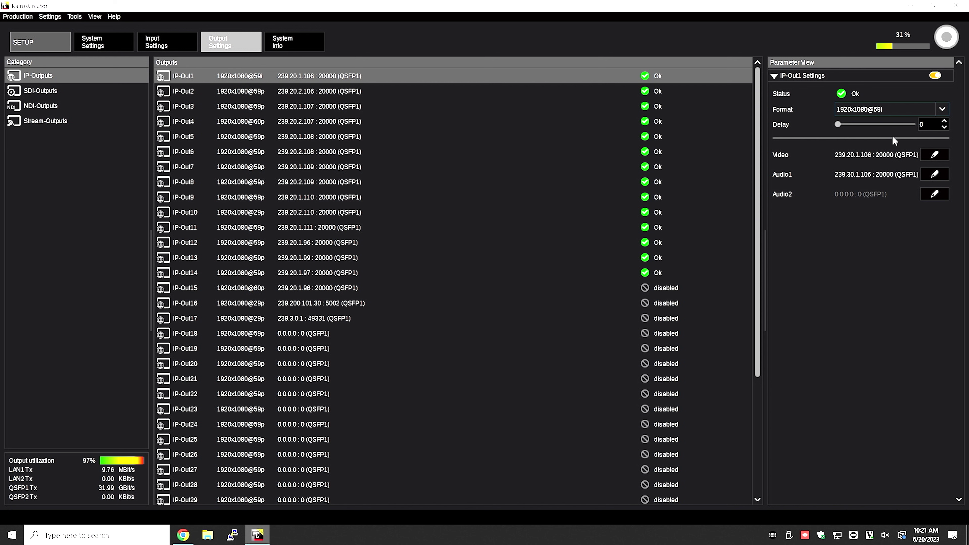
Review IP-Out1's video flow addresses without changes, then list the SDI outputs.
{"action": "left_click", "coordinate": [935, 155]}
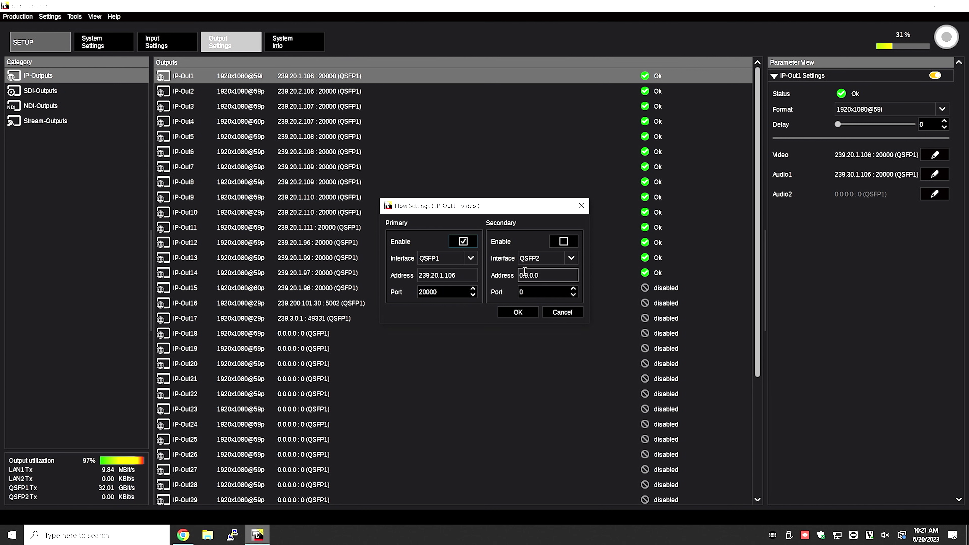
{"action": "left_click", "coordinate": [517, 312]}
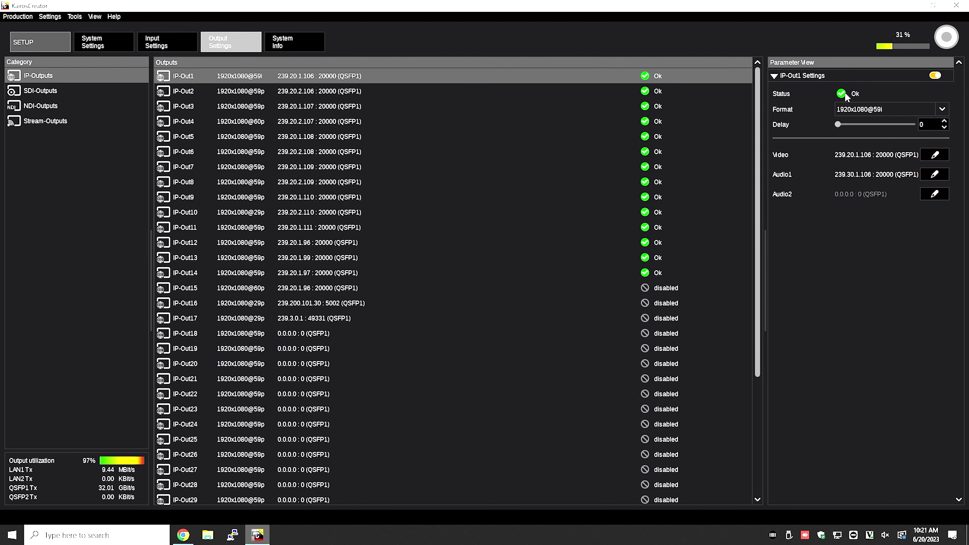
{"action": "left_click", "coordinate": [45, 93]}
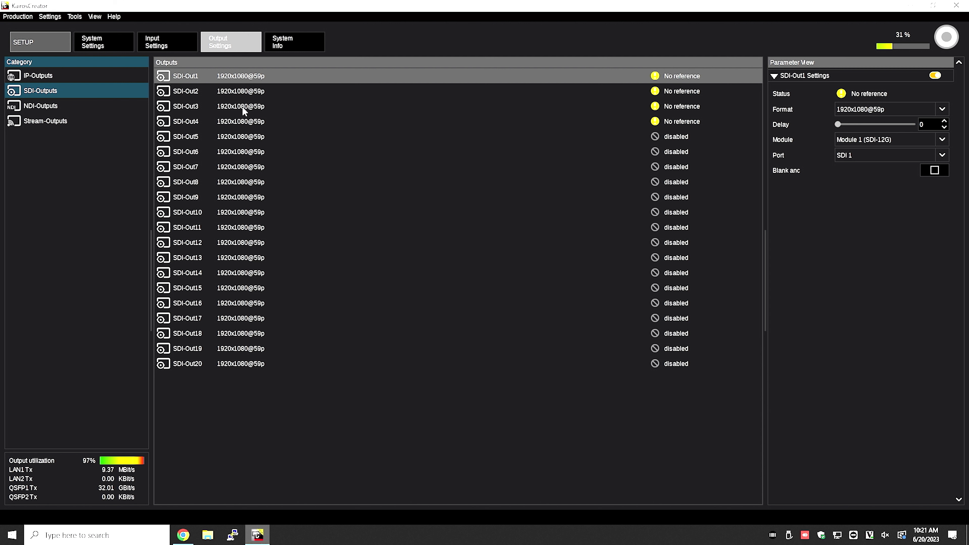
Assign SDI-Out1 to Module 1 (SDI-12G) on port SDI 1.
{"action": "left_click", "coordinate": [245, 76]}
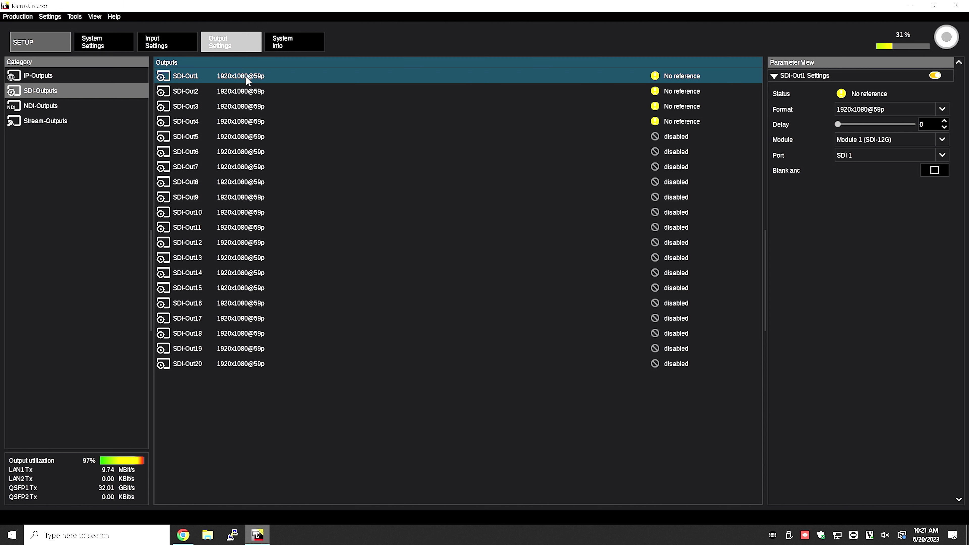
{"action": "left_click", "coordinate": [941, 142]}
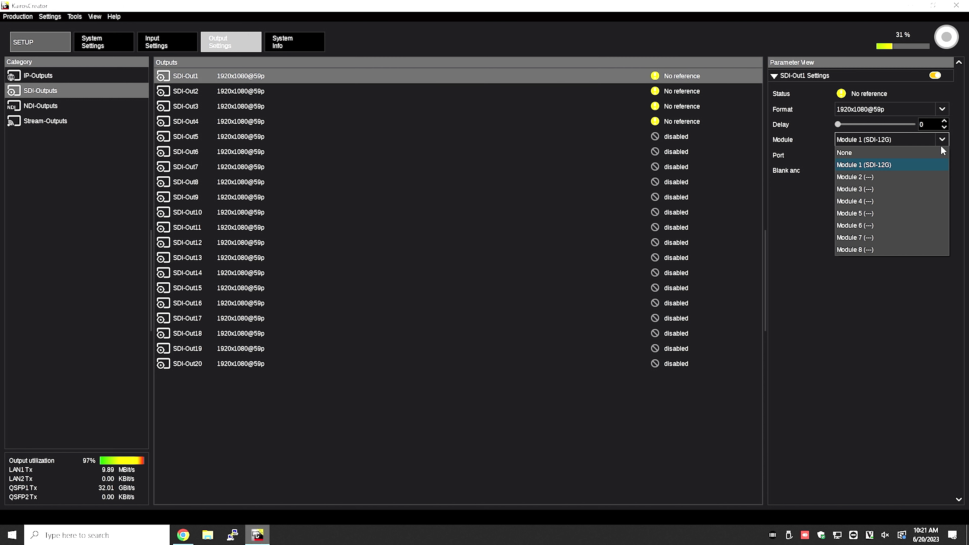
{"action": "left_click", "coordinate": [875, 166]}
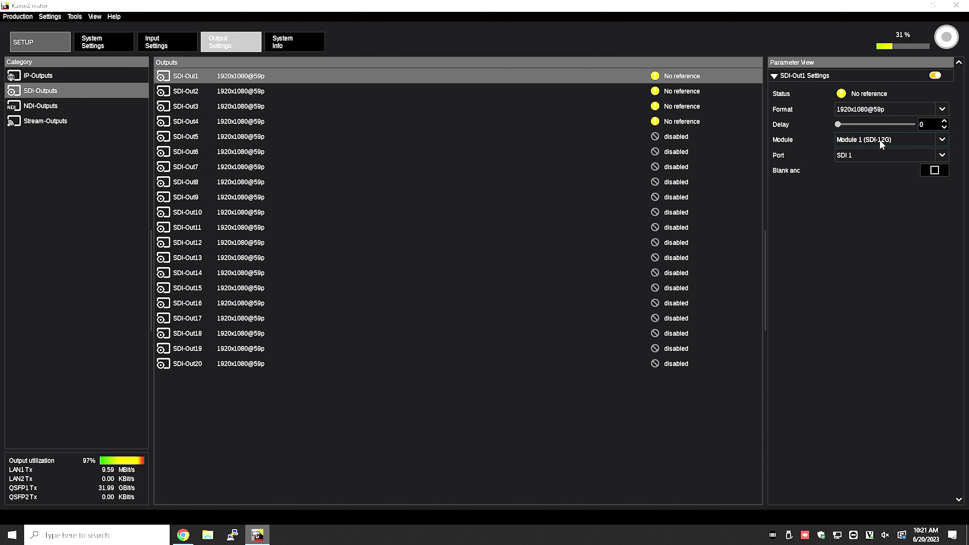
{"action": "left_click", "coordinate": [40, 106]}
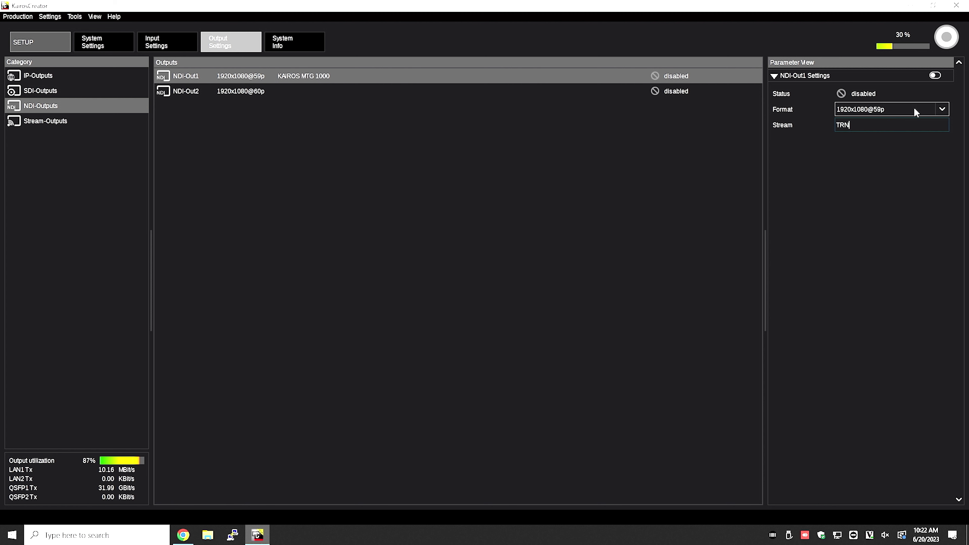
Keep NDI-Out1 at 1920x1080@59p with stream name TRN and enable it, showing Ok.
{"action": "left_click", "coordinate": [915, 110]}
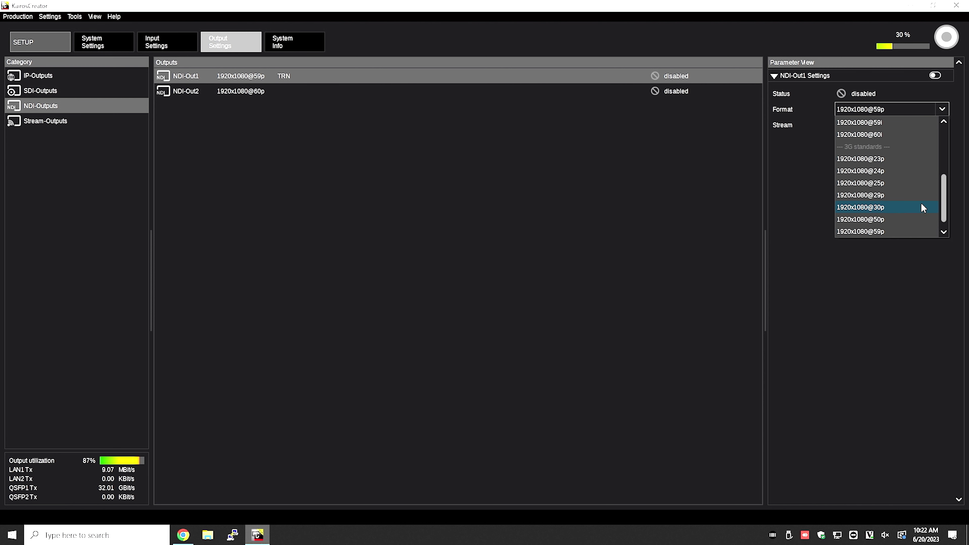
{"action": "scroll", "coordinate": [922, 208], "scroll_direction": "down", "scroll_amount": 1}
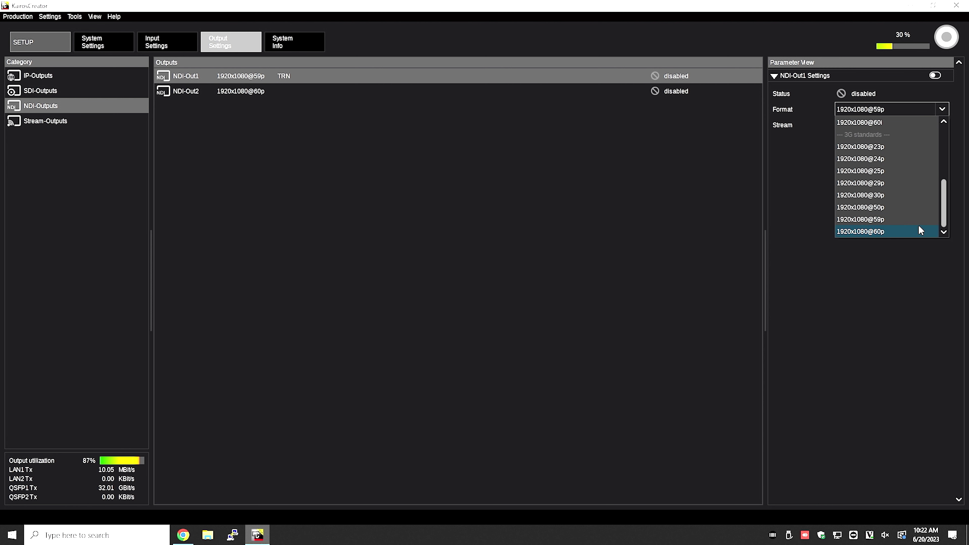
{"action": "left_click", "coordinate": [813, 168]}
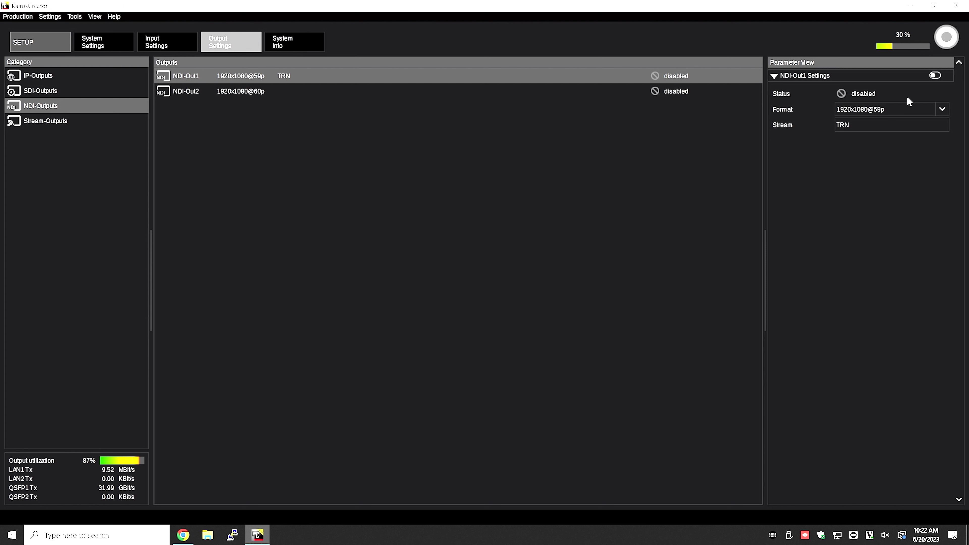
{"action": "left_click", "coordinate": [936, 75]}
{"action": "left_click", "coordinate": [689, 93]}
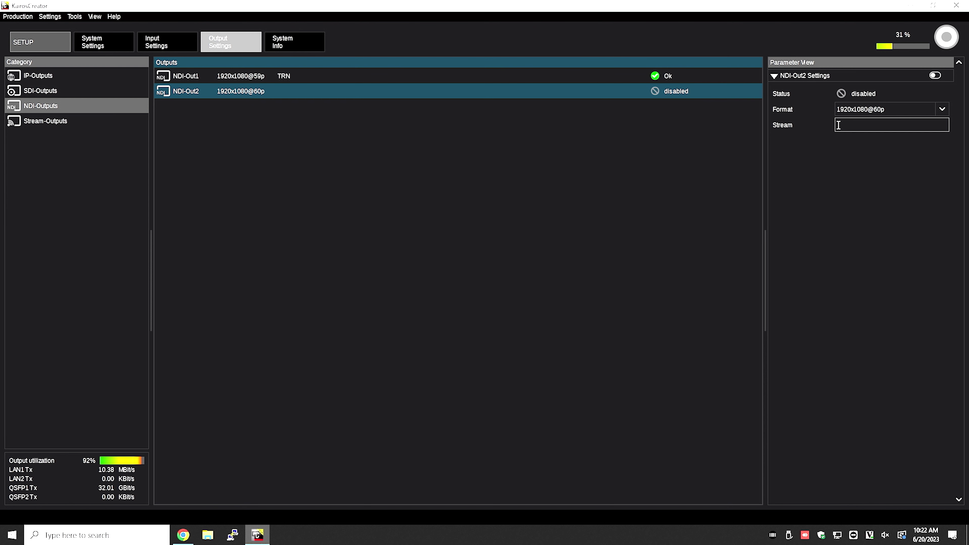
Enable NDI-Out2 and set its stream name to NAME, then list the stream outputs.
{"action": "left_click", "coordinate": [934, 76]}
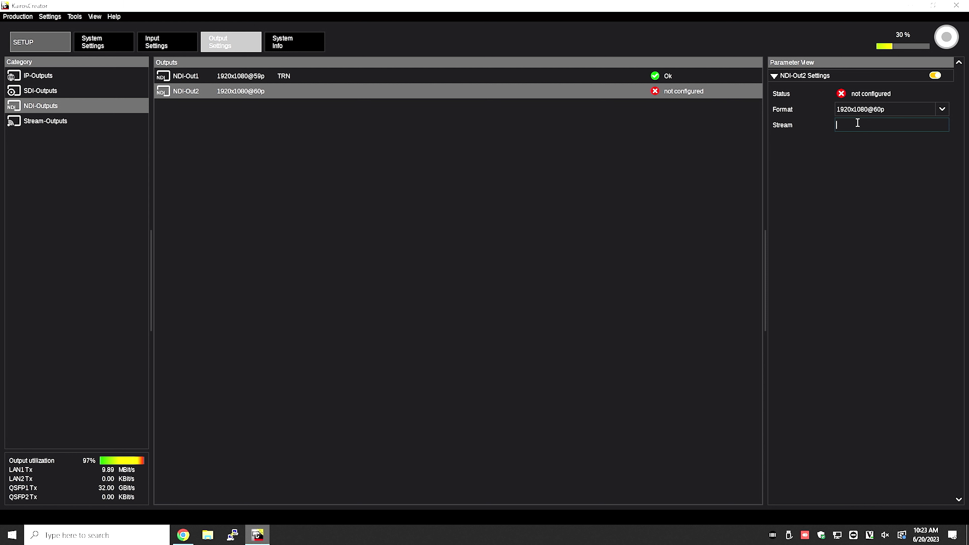
{"action": "left_click", "coordinate": [866, 129]}
{"action": "type", "text": "NAME"}
{"action": "key", "text": "Return"}
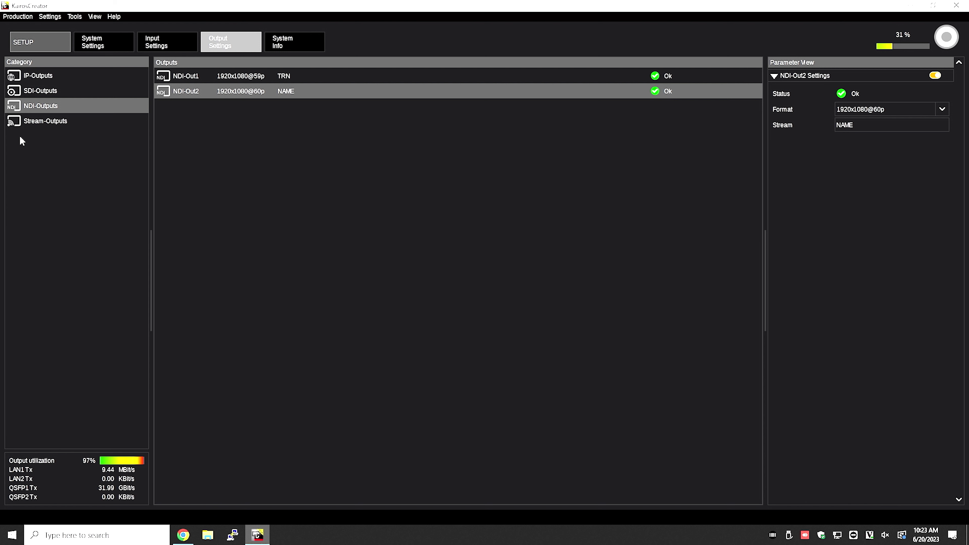
{"action": "left_click", "coordinate": [47, 121]}
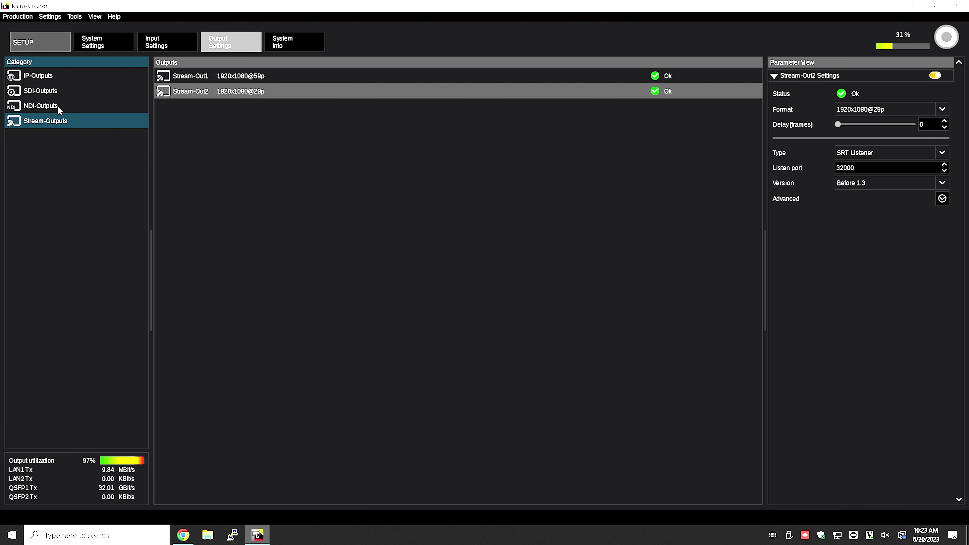
Keep Stream-Out1 at 1920x1080@59p as an SRT Listener on port 30000.
{"action": "left_click", "coordinate": [259, 76]}
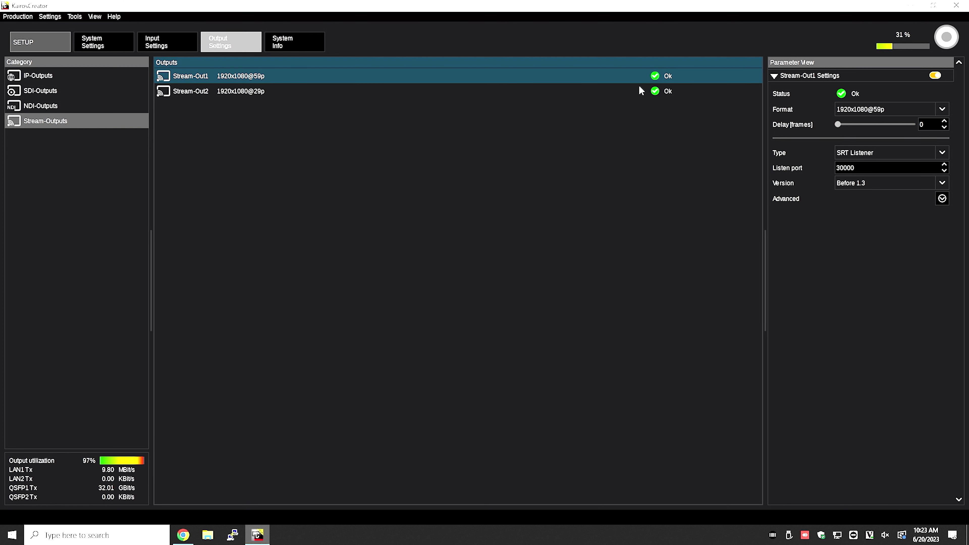
{"action": "left_click", "coordinate": [661, 92]}
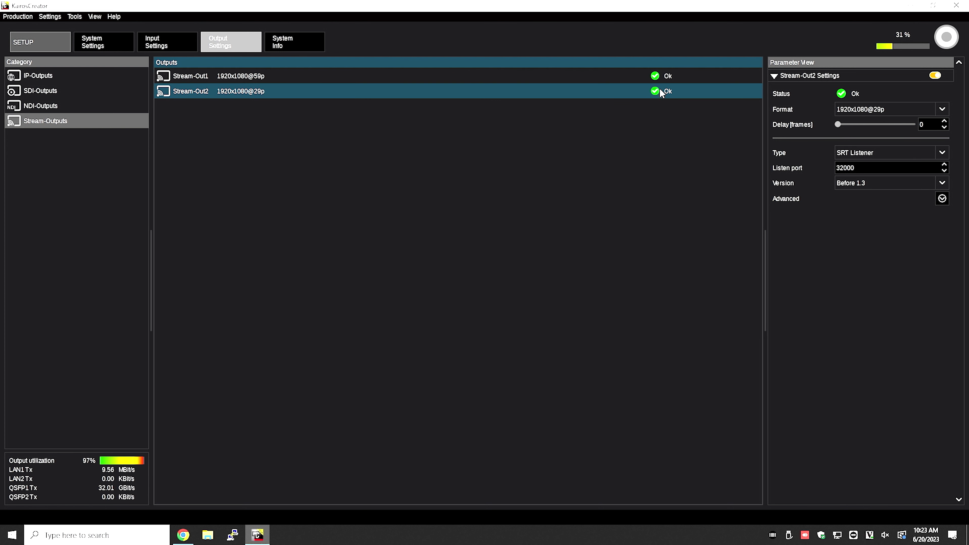
{"action": "left_click", "coordinate": [245, 77]}
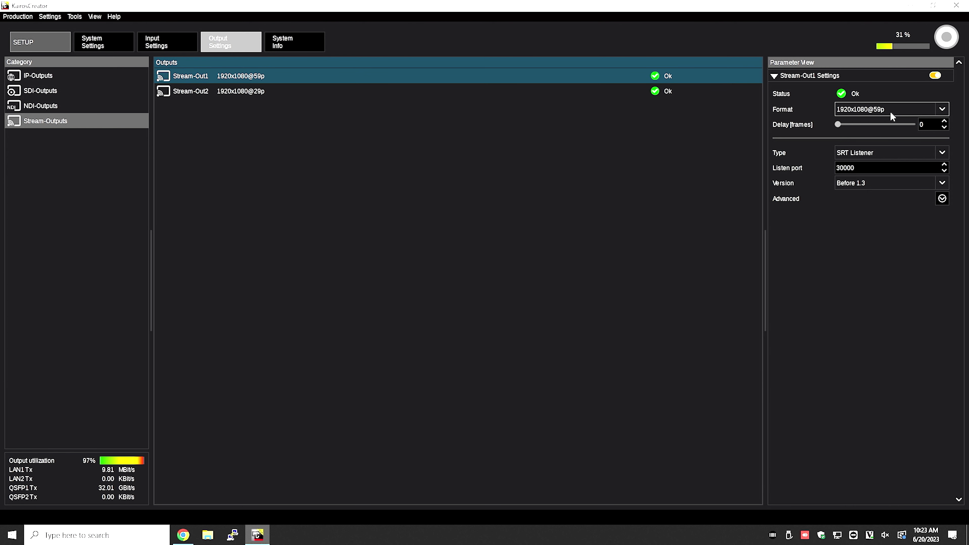
{"action": "left_click", "coordinate": [942, 110]}
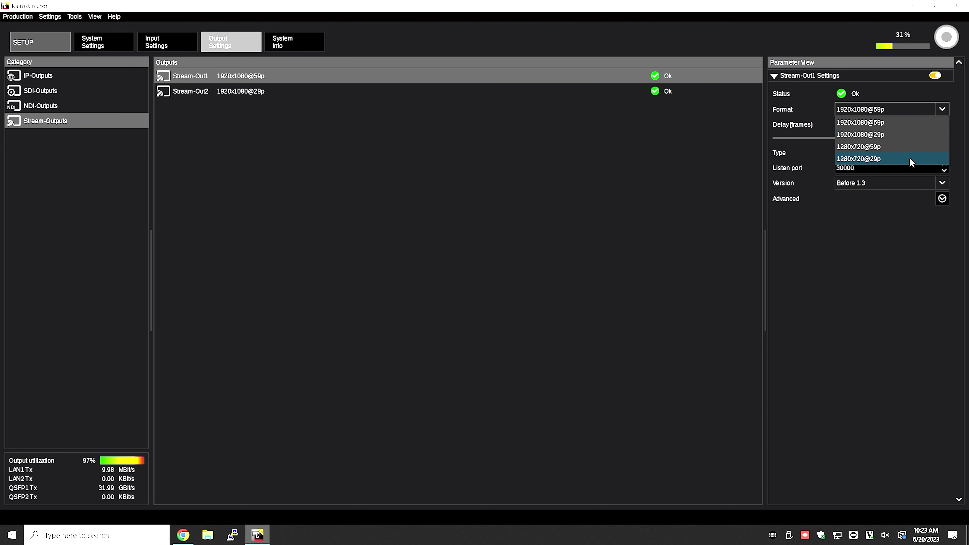
{"action": "left_click", "coordinate": [895, 122]}
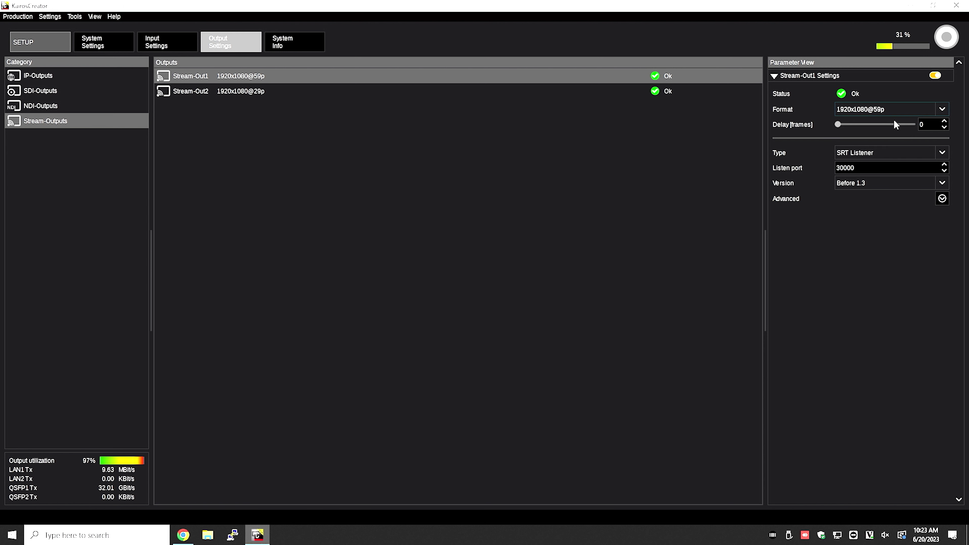
{"action": "left_click", "coordinate": [915, 153]}
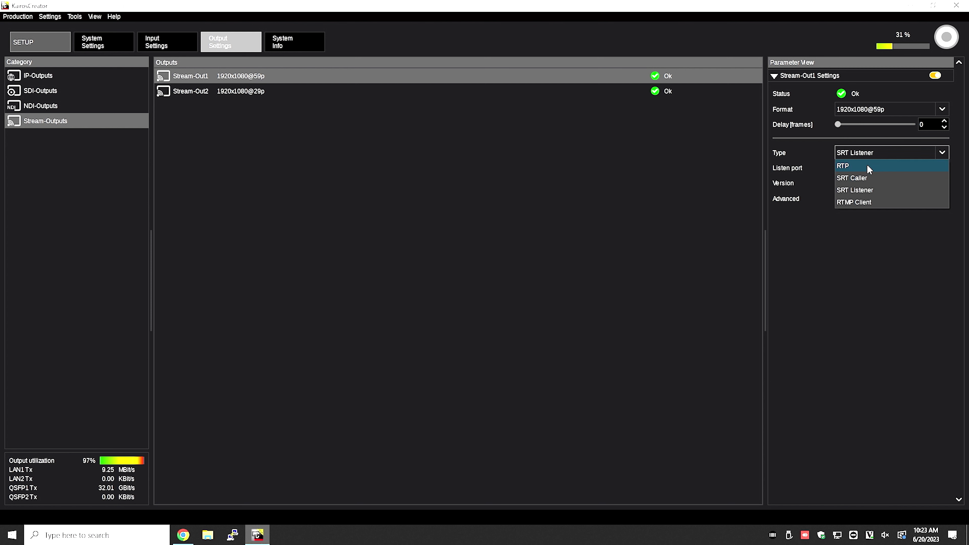
{"action": "left_click", "coordinate": [861, 179]}
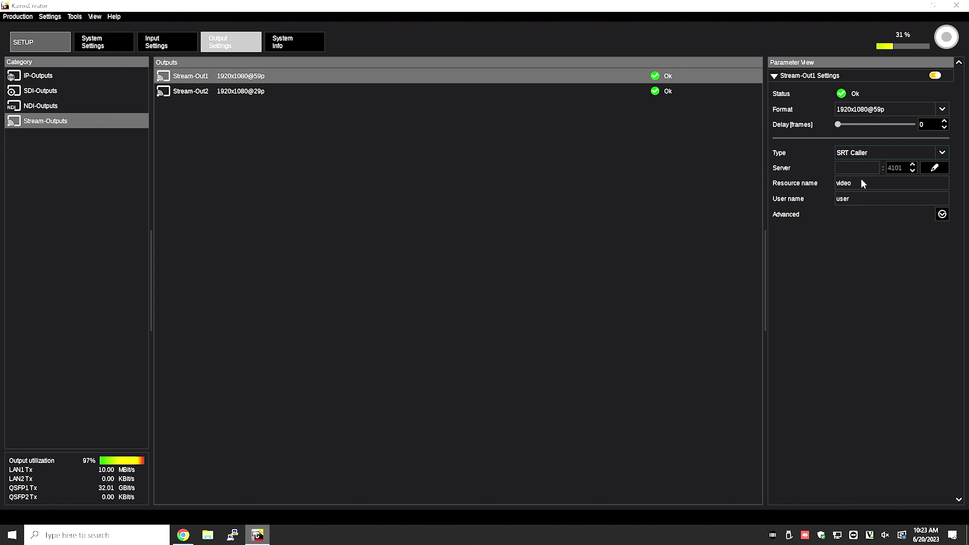
{"action": "left_click", "coordinate": [942, 153]}
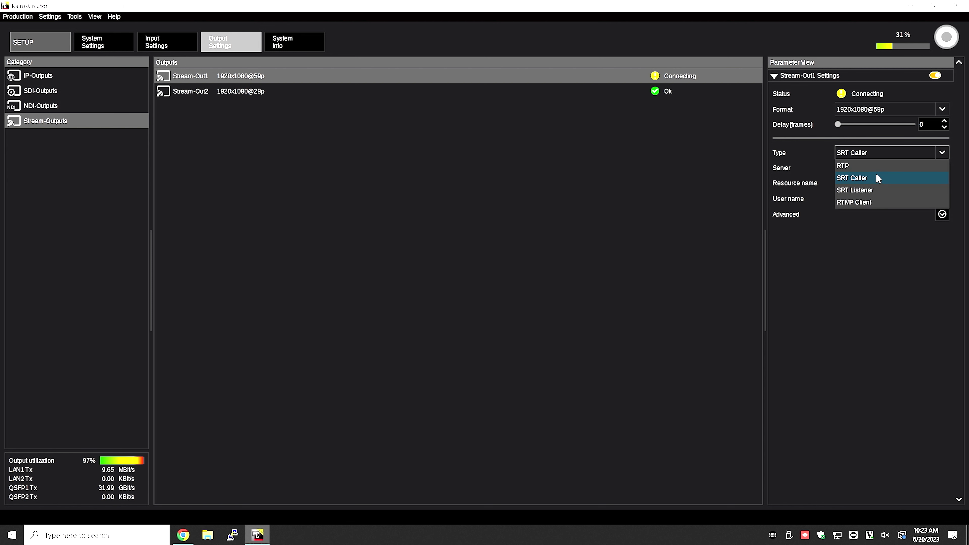
{"action": "left_click", "coordinate": [872, 188]}
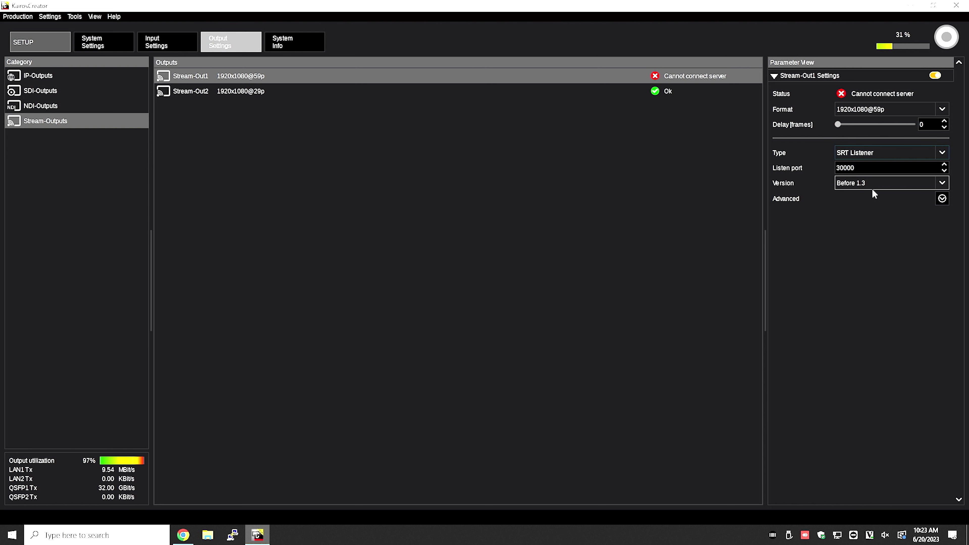
{"action": "double_click", "coordinate": [862, 169]}
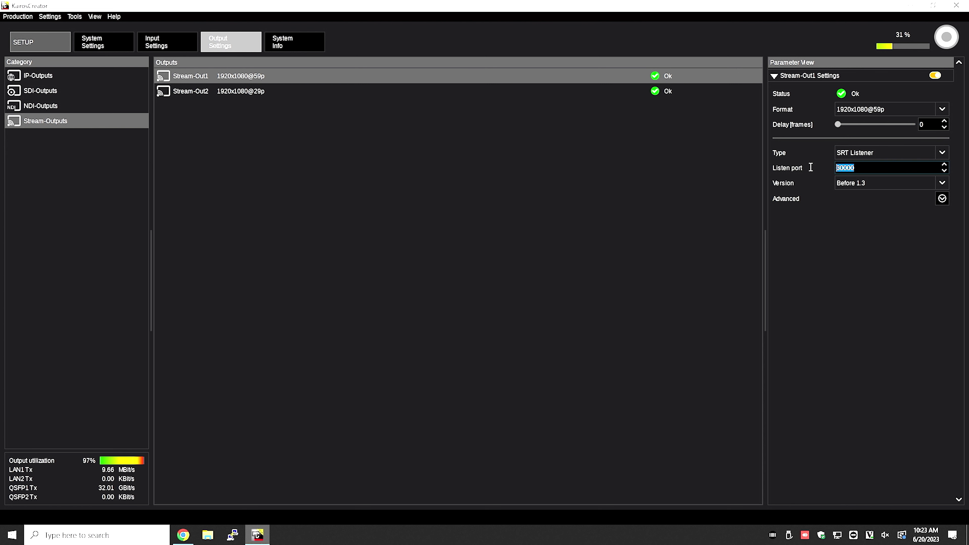
{"action": "left_click", "coordinate": [941, 153]}
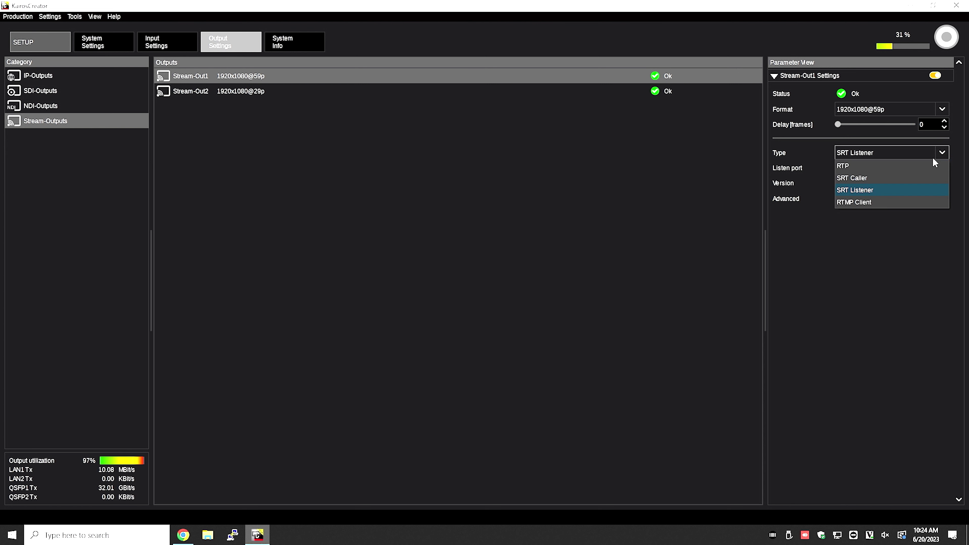
{"action": "left_click", "coordinate": [880, 177]}
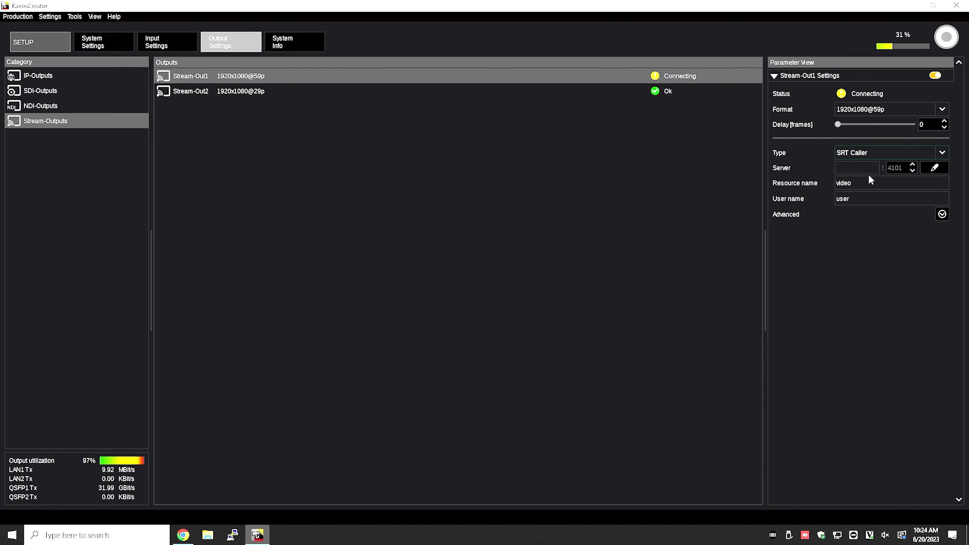
{"action": "left_click", "coordinate": [905, 153]}
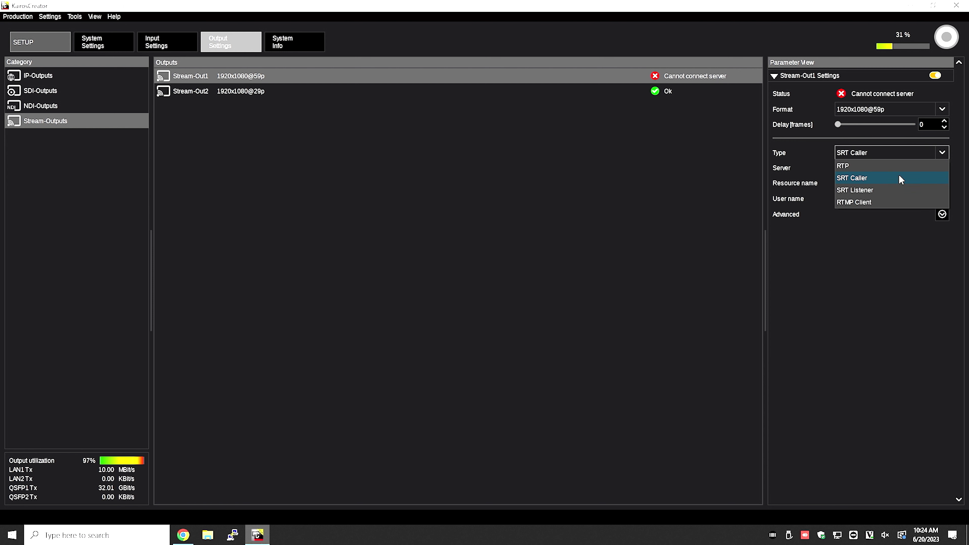
{"action": "left_click", "coordinate": [895, 186]}
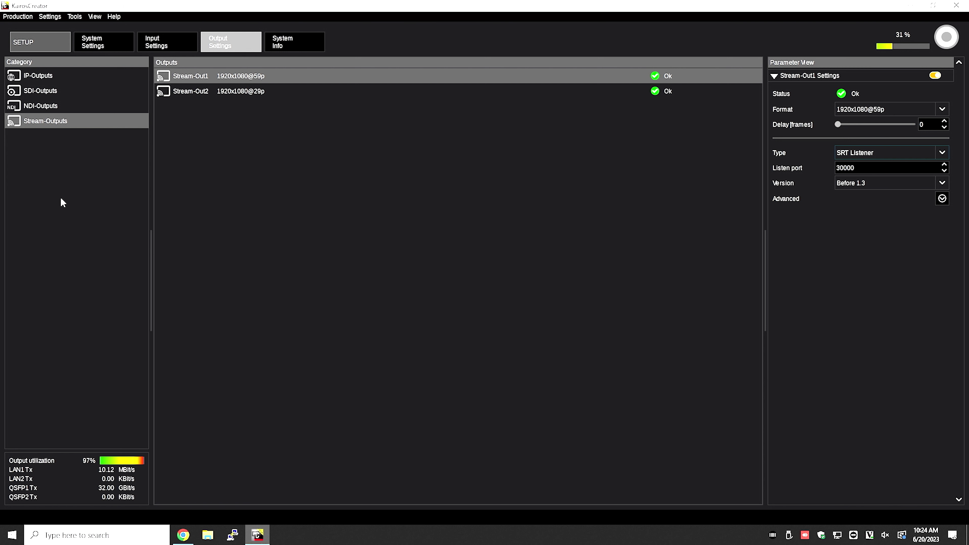
{"action": "left_click", "coordinate": [48, 76]}
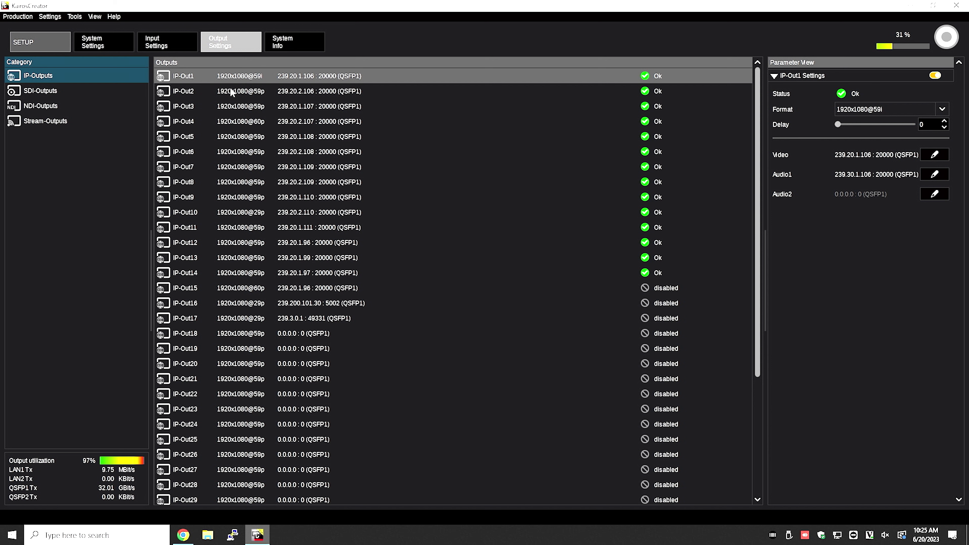
Disable IP-Out1 and IP-Out2, dropping output utilization to 90%.
{"action": "left_click", "coordinate": [936, 76]}
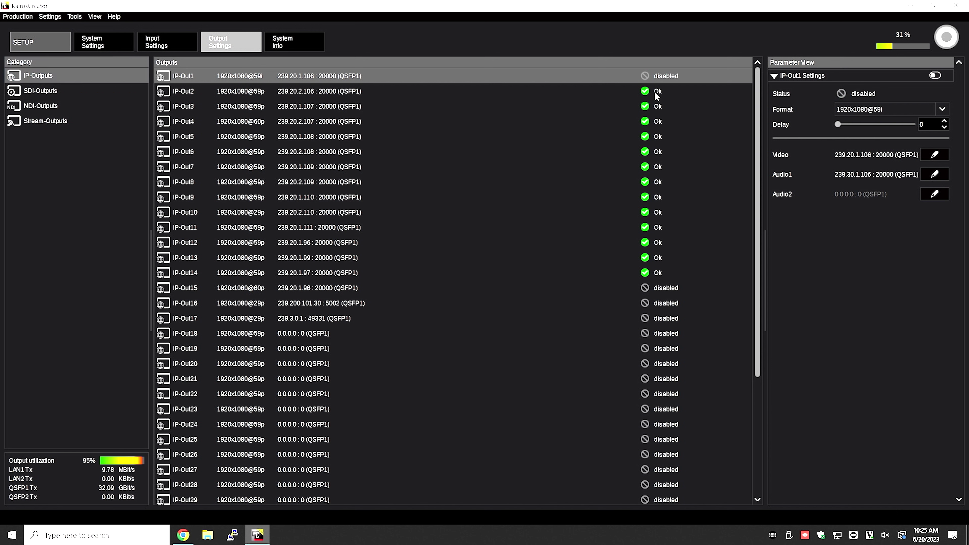
{"action": "left_click", "coordinate": [657, 94]}
{"action": "left_click", "coordinate": [935, 76]}
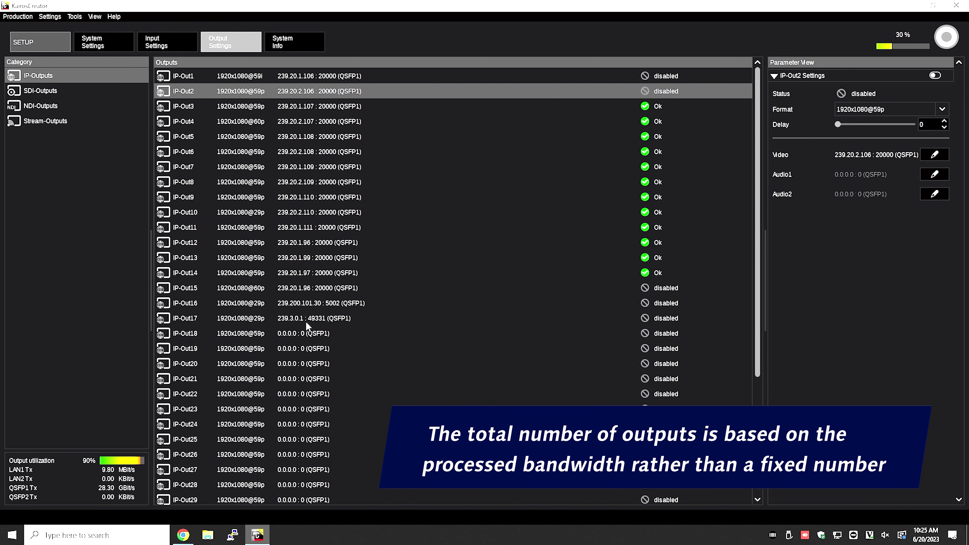
Enable IP-Out15 and re-enable IP-Out1 for 97% utilization, leaving IP-Out16 disabled.
{"action": "left_click", "coordinate": [292, 299]}
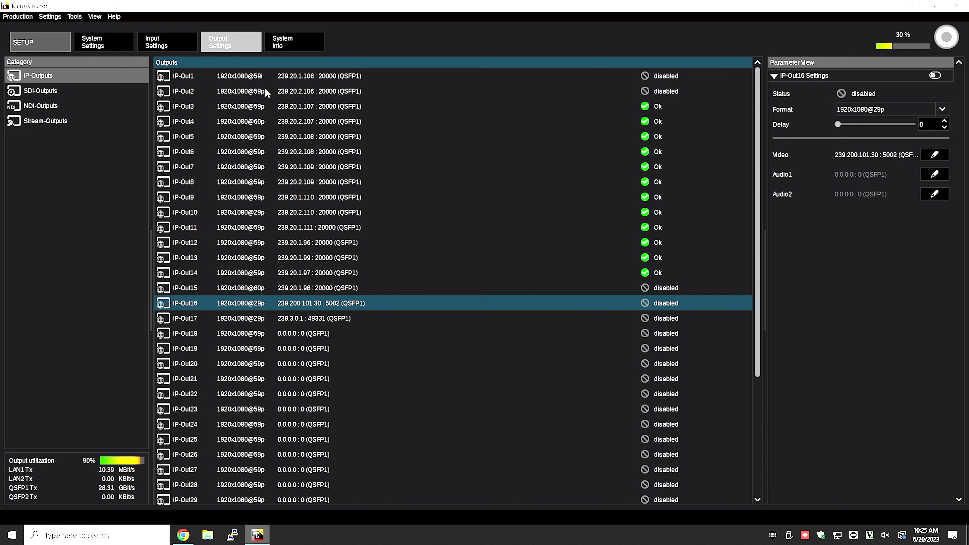
{"action": "left_click", "coordinate": [267, 287]}
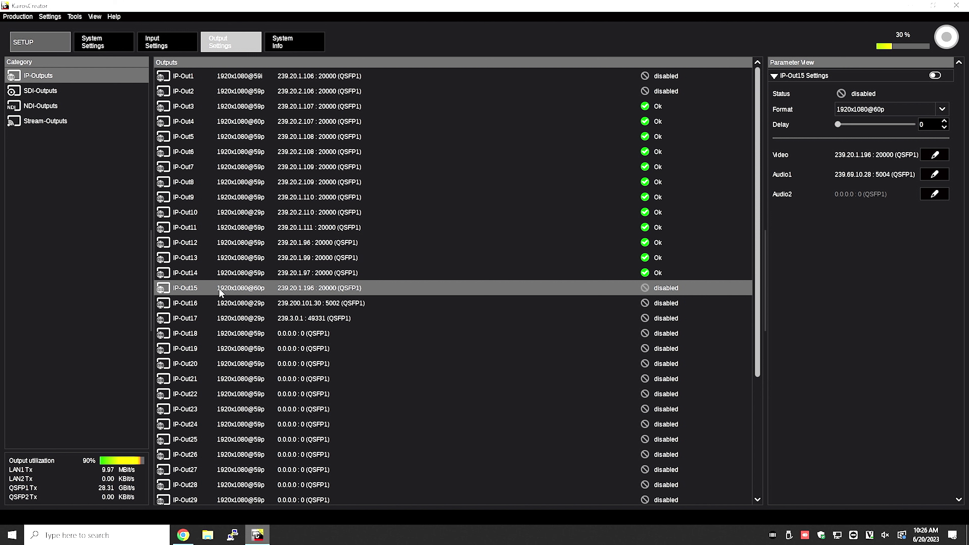
{"action": "left_click", "coordinate": [938, 75]}
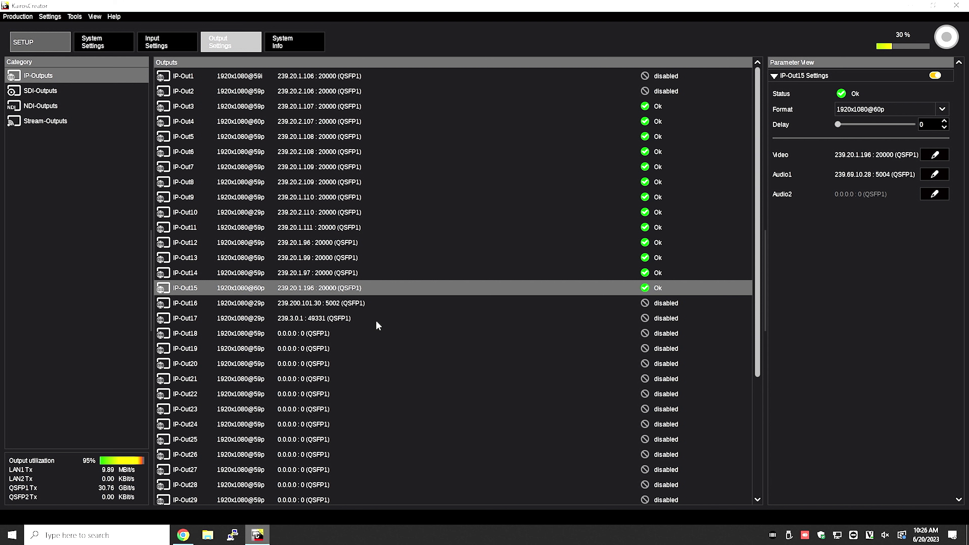
{"action": "left_click", "coordinate": [336, 305]}
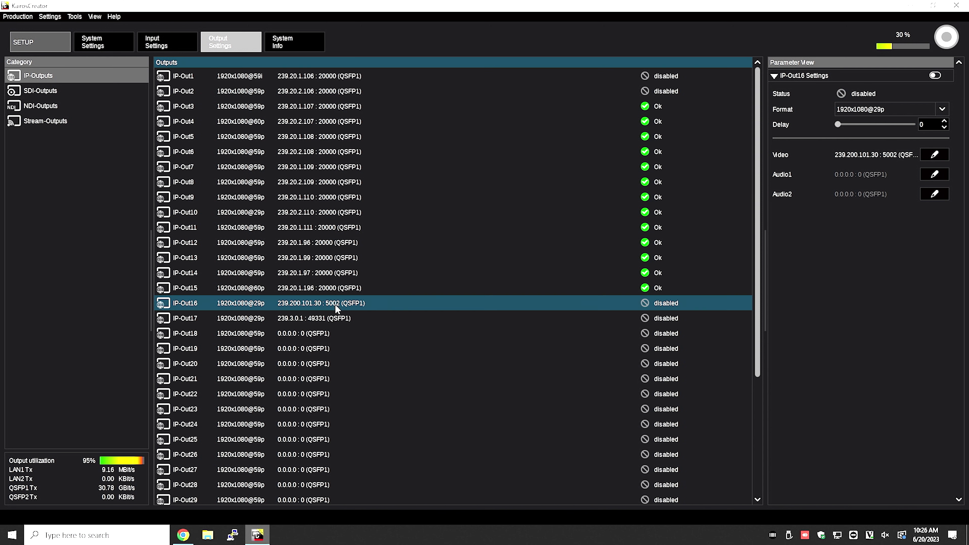
{"action": "left_click", "coordinate": [935, 76]}
{"action": "left_click", "coordinate": [335, 77]}
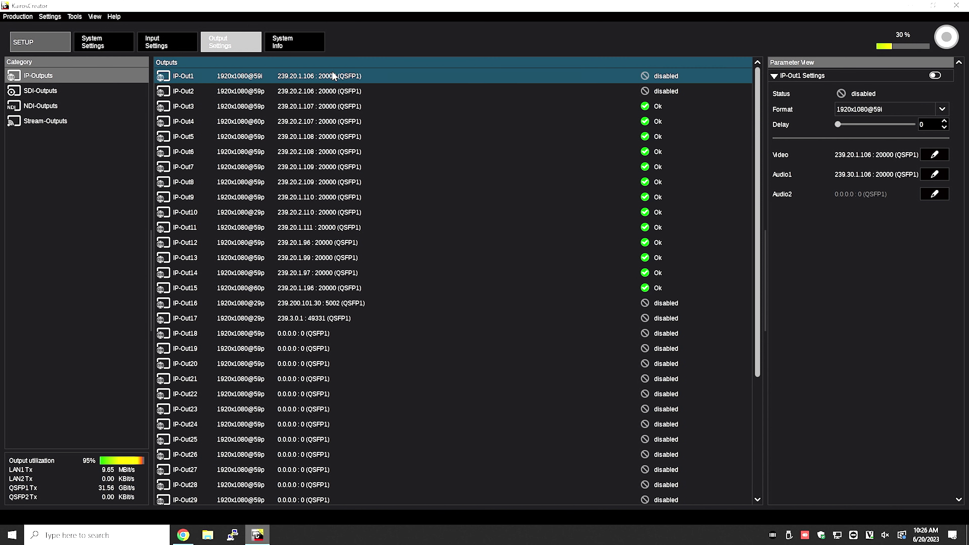
{"action": "left_click", "coordinate": [935, 75]}
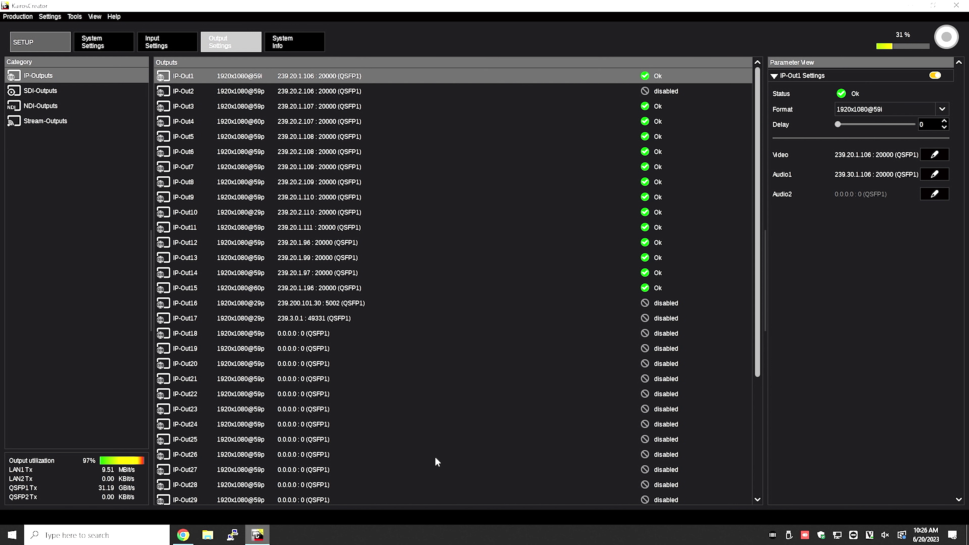